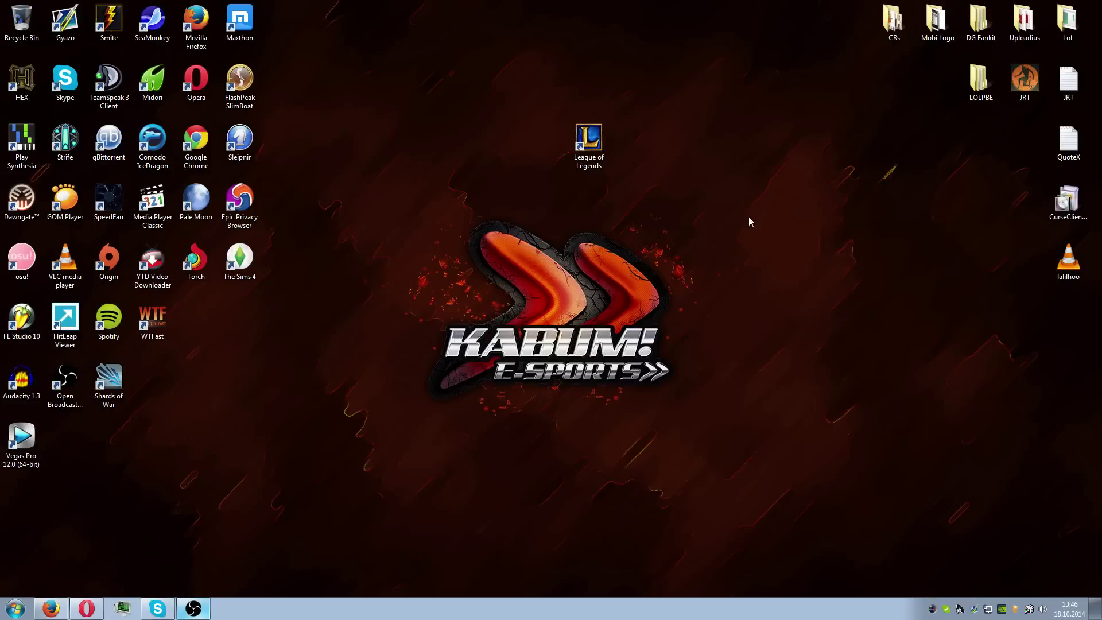
# Launch League of Legends and pick EU Nordic & East as the region in Regional Settings
pyautogui.doubleClick(597, 152)
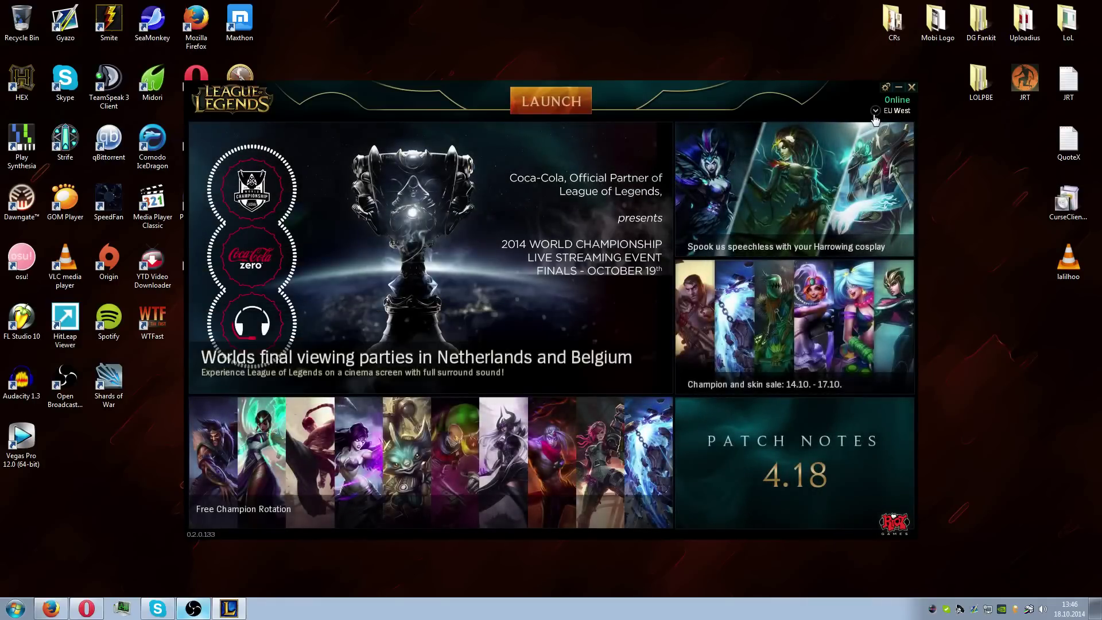
pyautogui.click(876, 116)
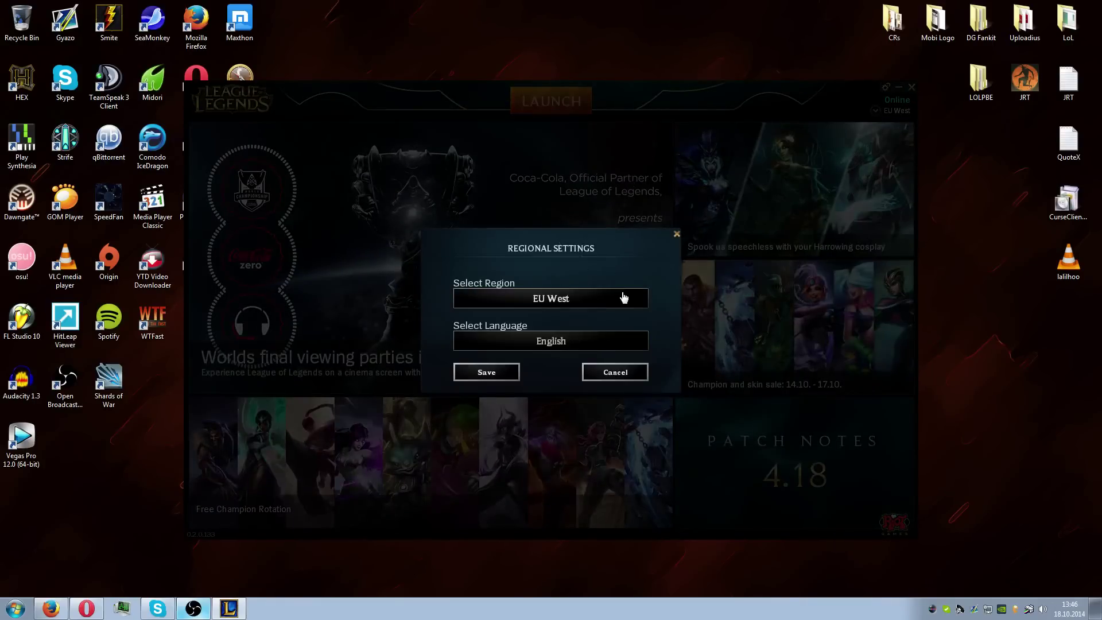
pyautogui.click(609, 297)
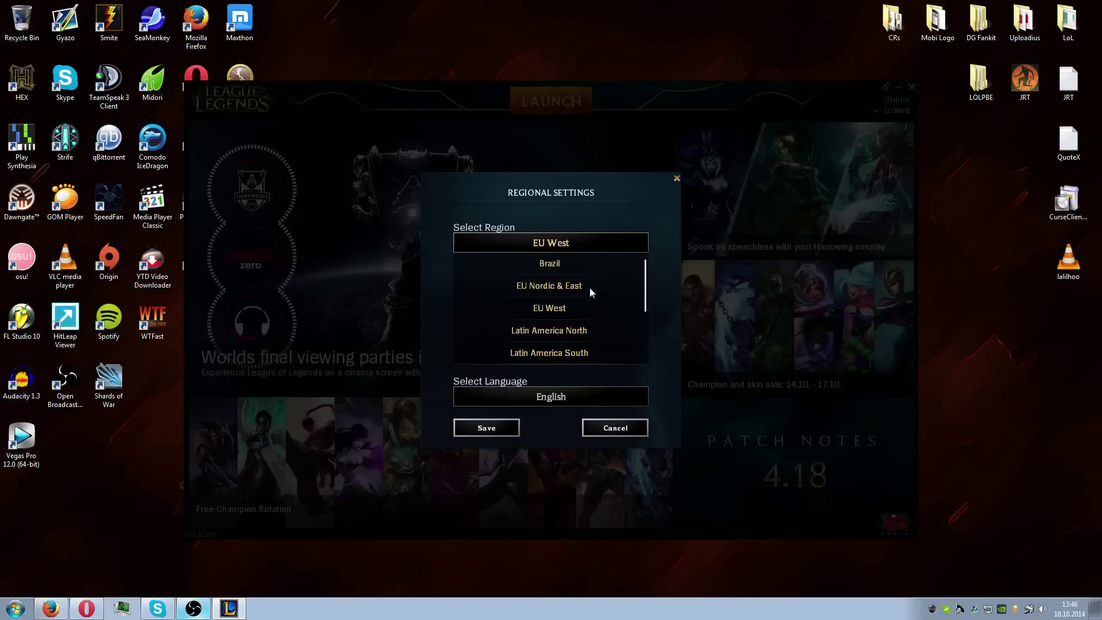
pyautogui.scroll(-3, 590, 288)
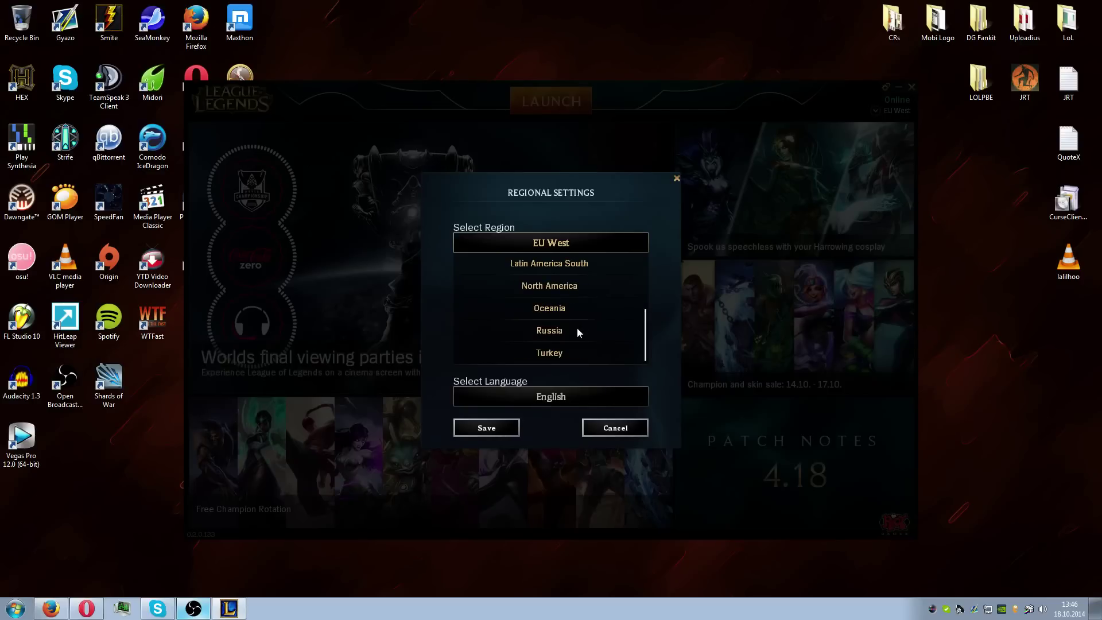
pyautogui.scroll(3, 574, 347)
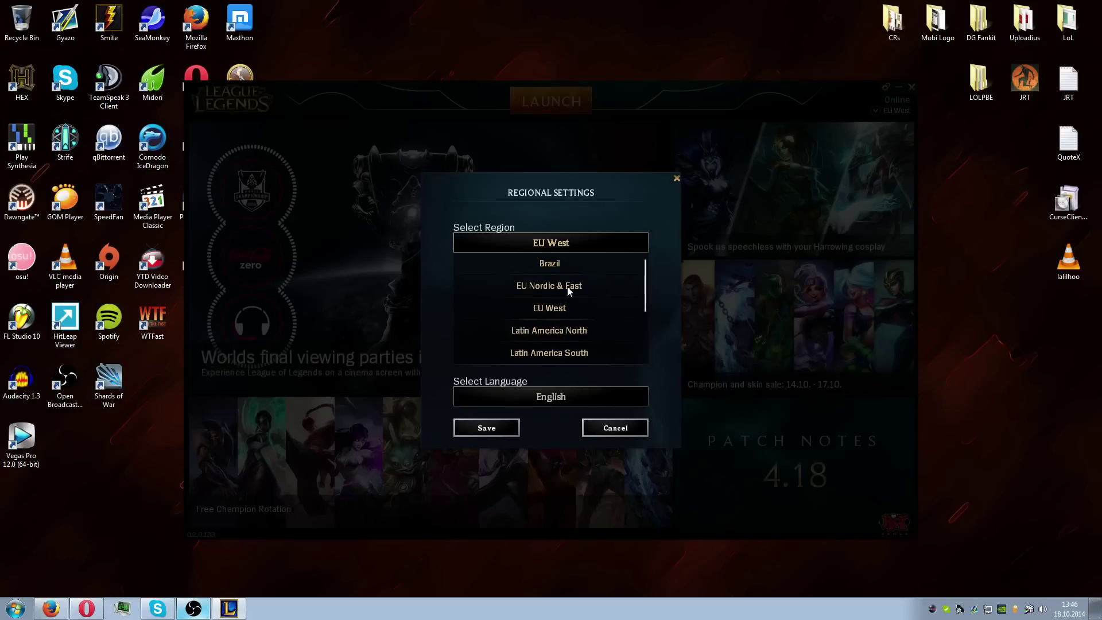
pyautogui.click(567, 287)
# Browse the language list, then switch the region to Brazil to compare its languages
pyautogui.click(570, 340)
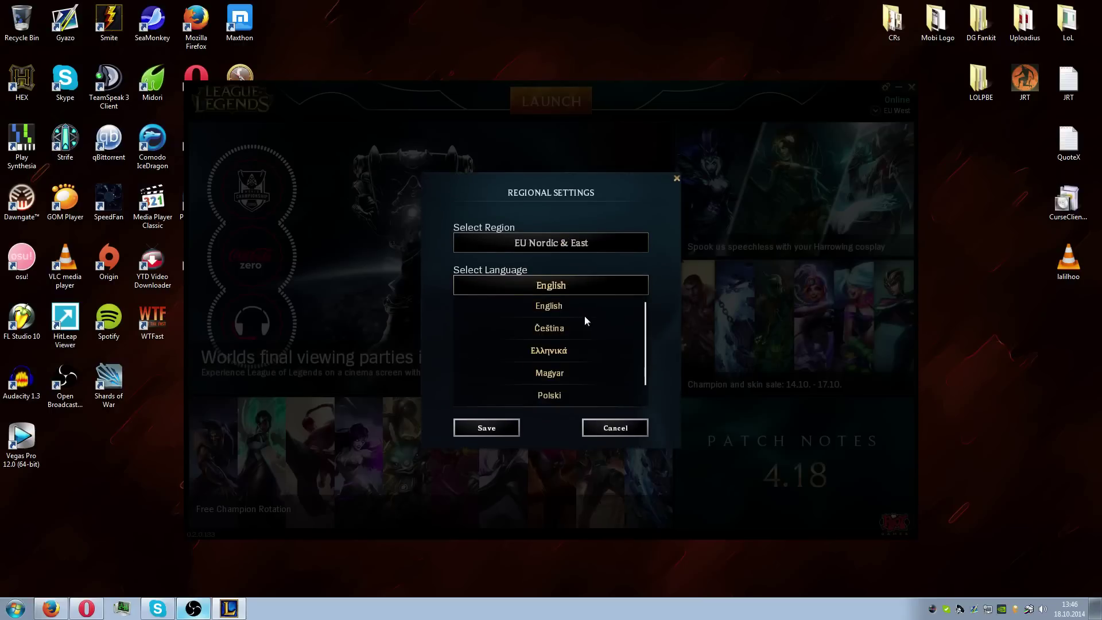
pyautogui.scroll(-1, 582, 326)
pyautogui.scroll(1, 570, 374)
pyautogui.scroll(-1, 582, 329)
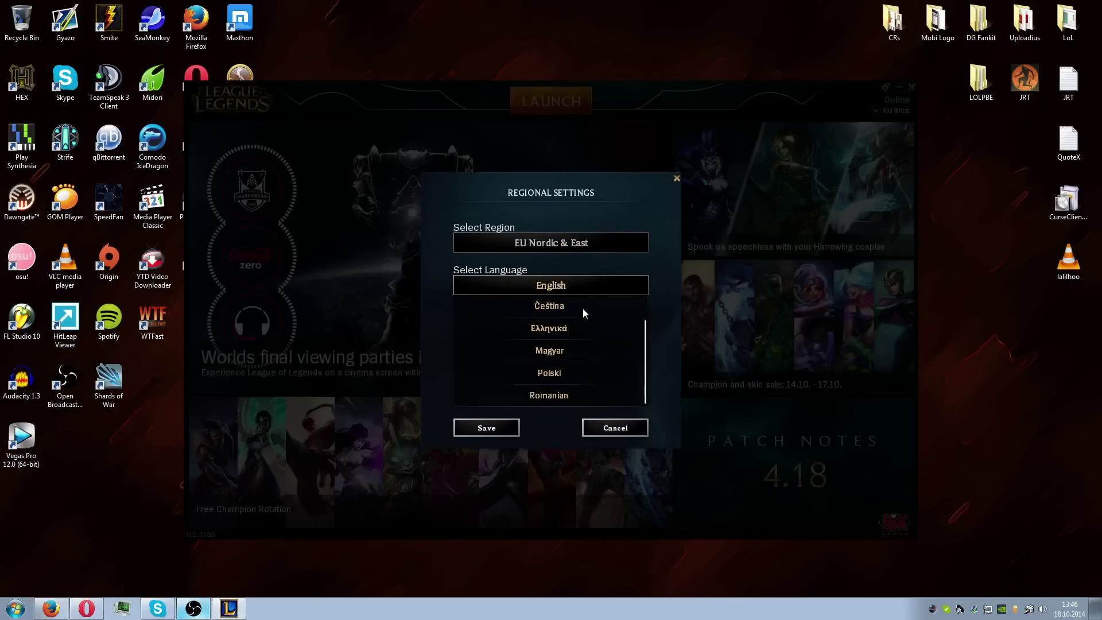
pyautogui.click(559, 252)
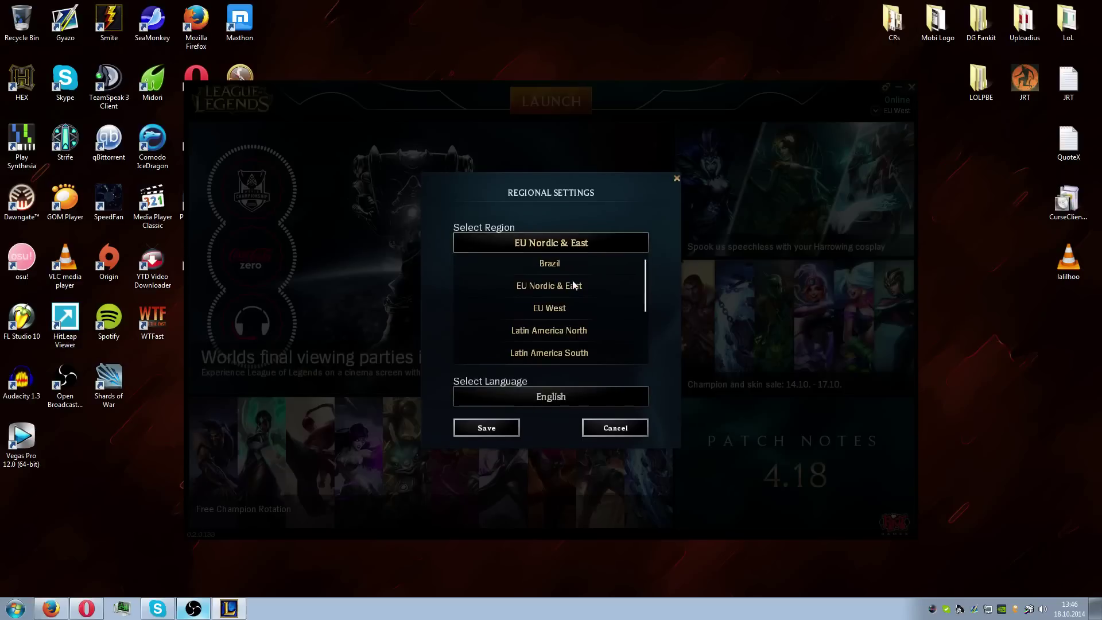
pyautogui.click(554, 267)
pyautogui.click(571, 340)
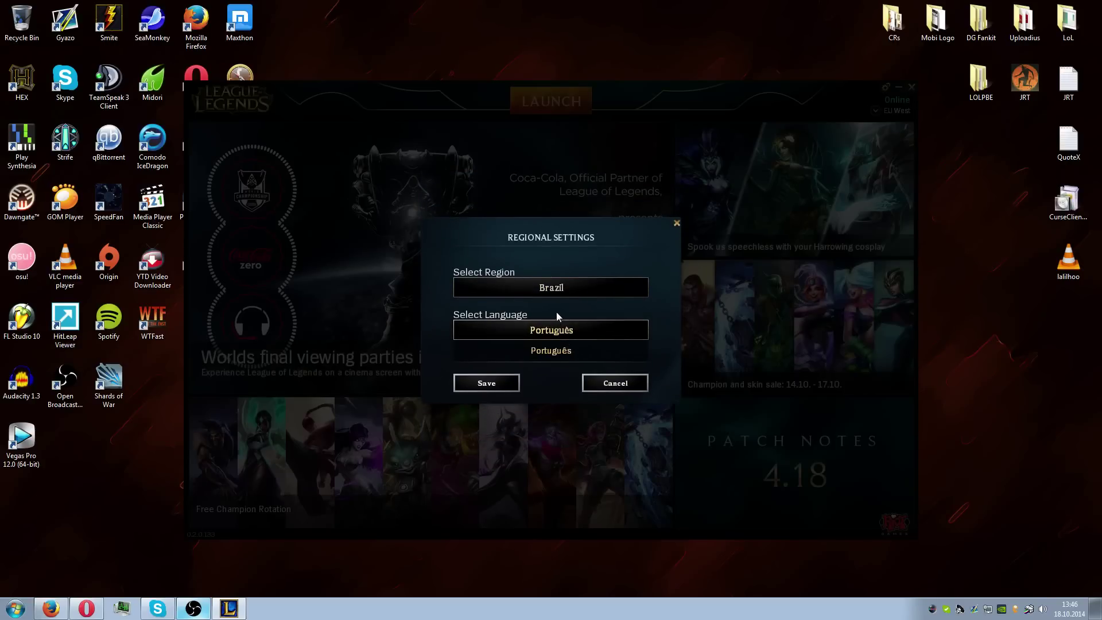
# Choose Russia as the region and keep Русский as its language
pyautogui.click(561, 289)
pyautogui.scroll(-3, 572, 292)
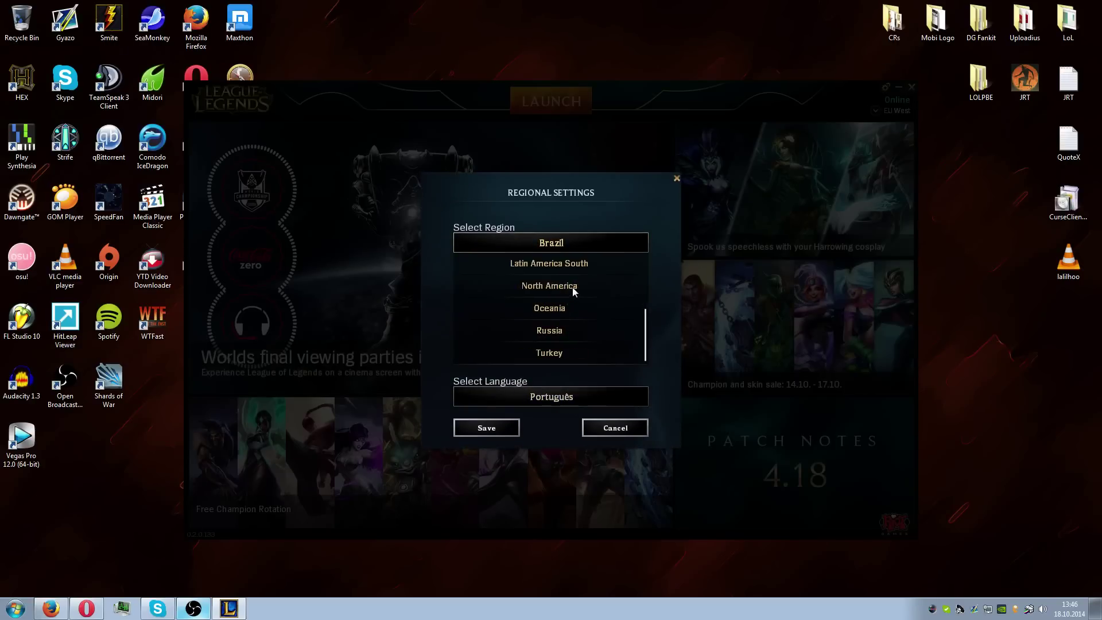
pyautogui.click(545, 325)
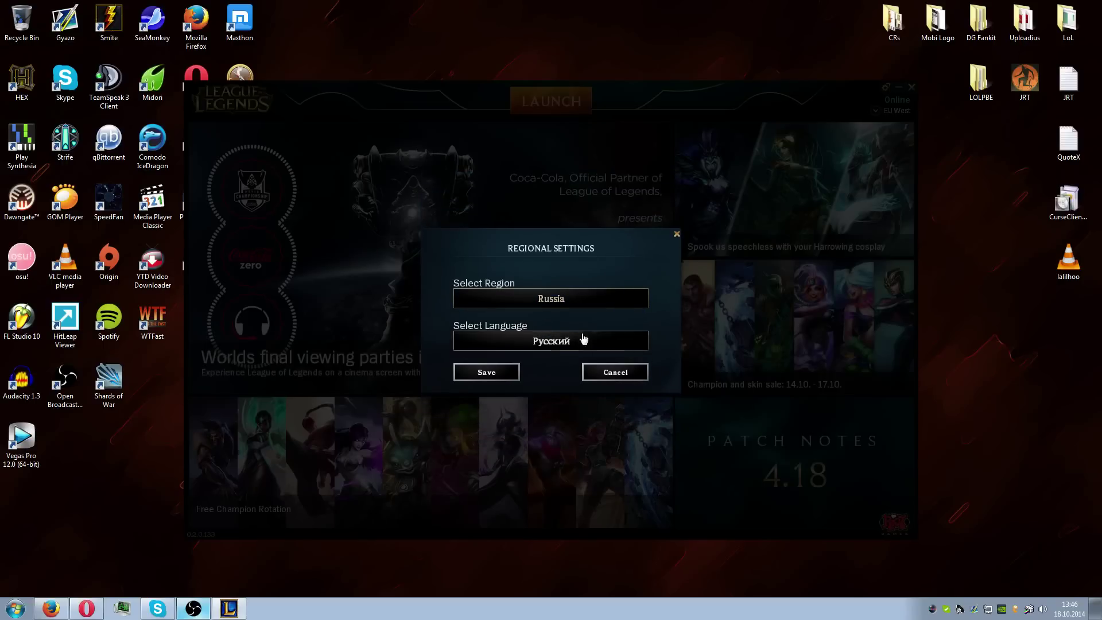
pyautogui.click(568, 343)
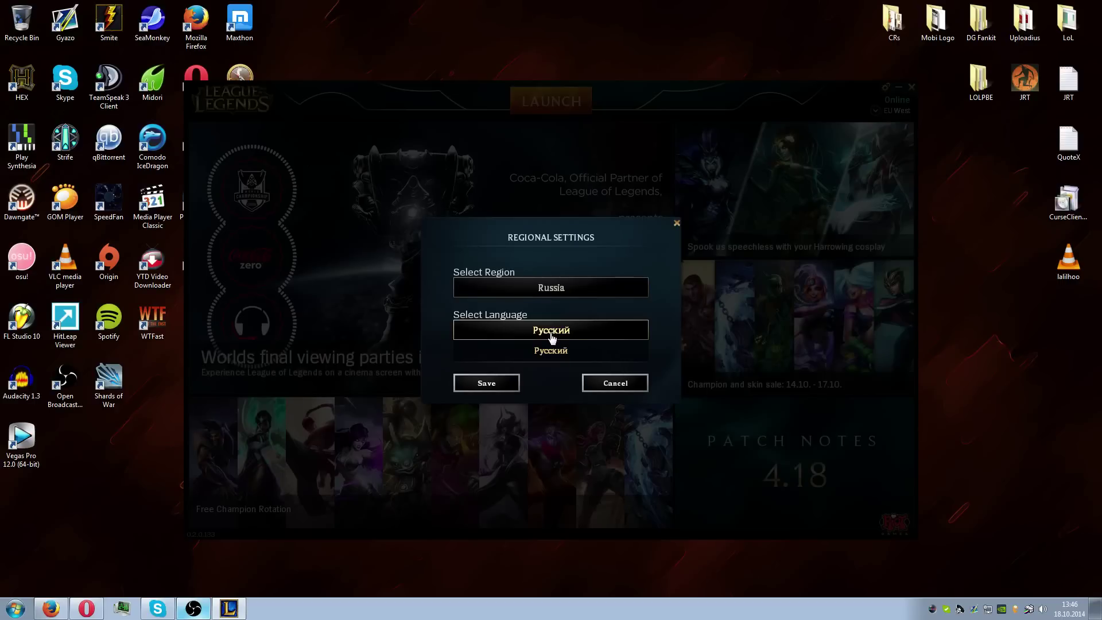
pyautogui.click(531, 350)
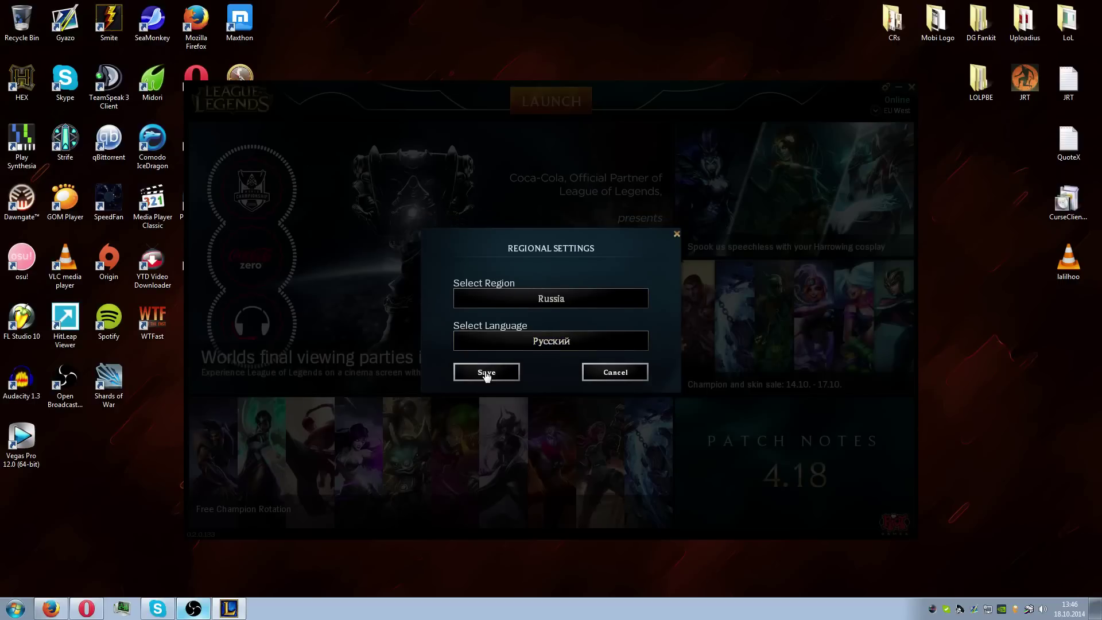
# Save the Russia region settings and open Local Disk (C:) from Computer
pyautogui.click(486, 373)
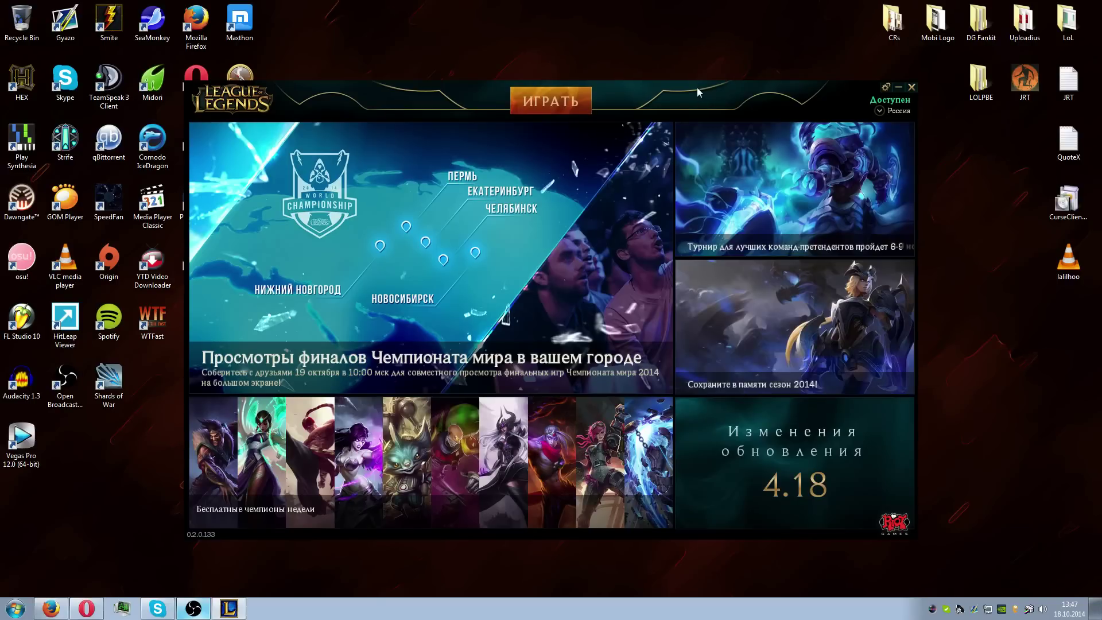
pyautogui.click(16, 608)
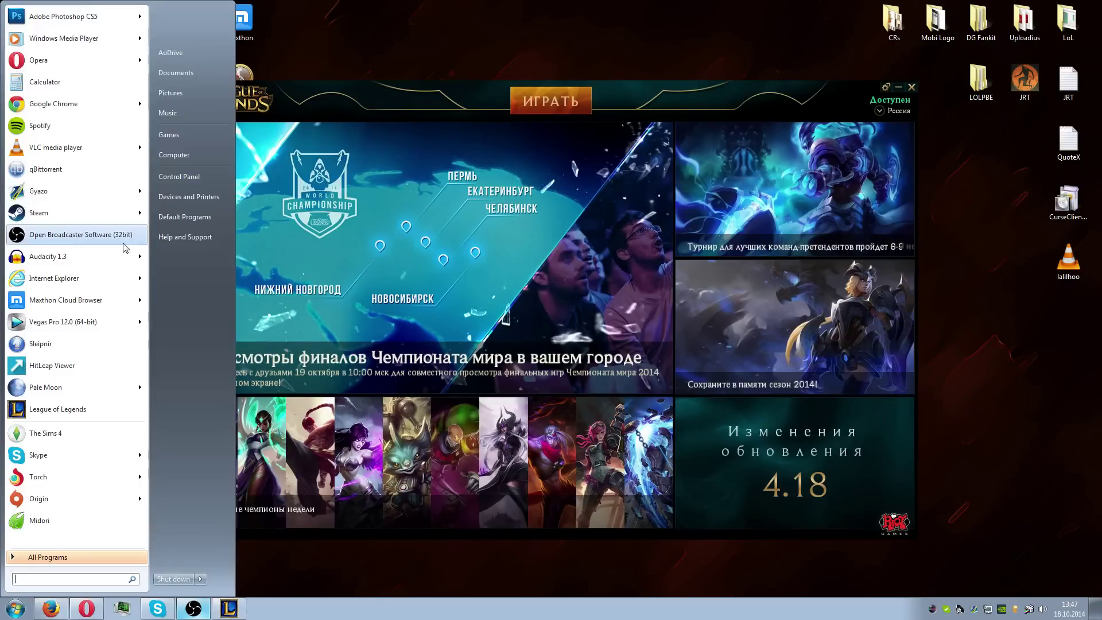
pyautogui.click(174, 154)
pyautogui.doubleClick(390, 270)
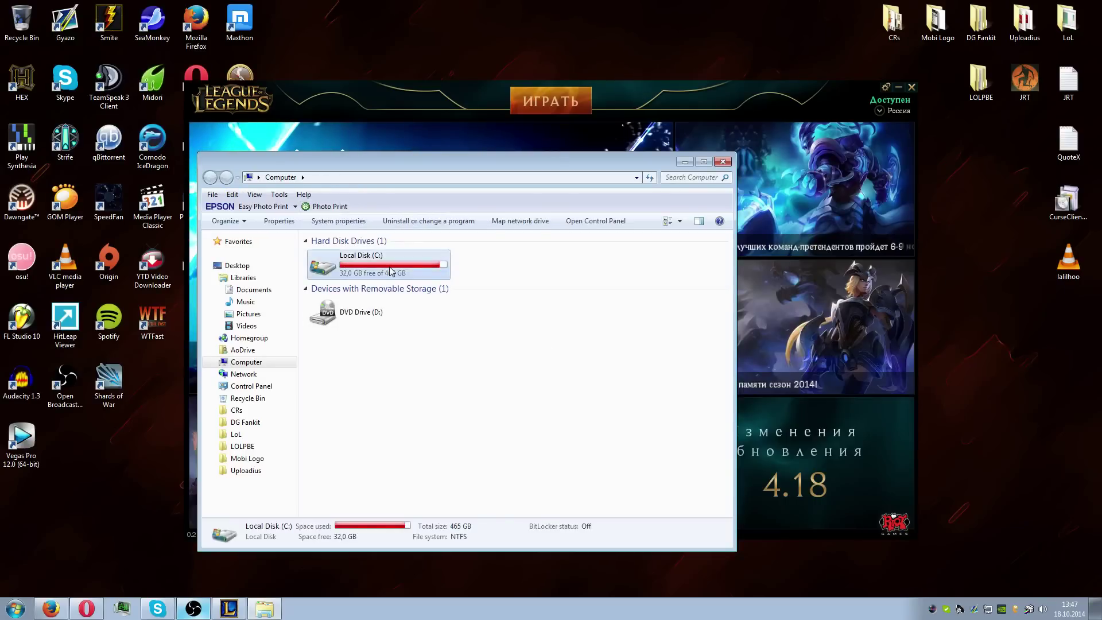
# Open Riot Games > League of Legends and close the reloaded launcher
pyautogui.scroll(-8, 479, 309)
pyautogui.scroll(4, 479, 314)
pyautogui.scroll(4, 479, 314)
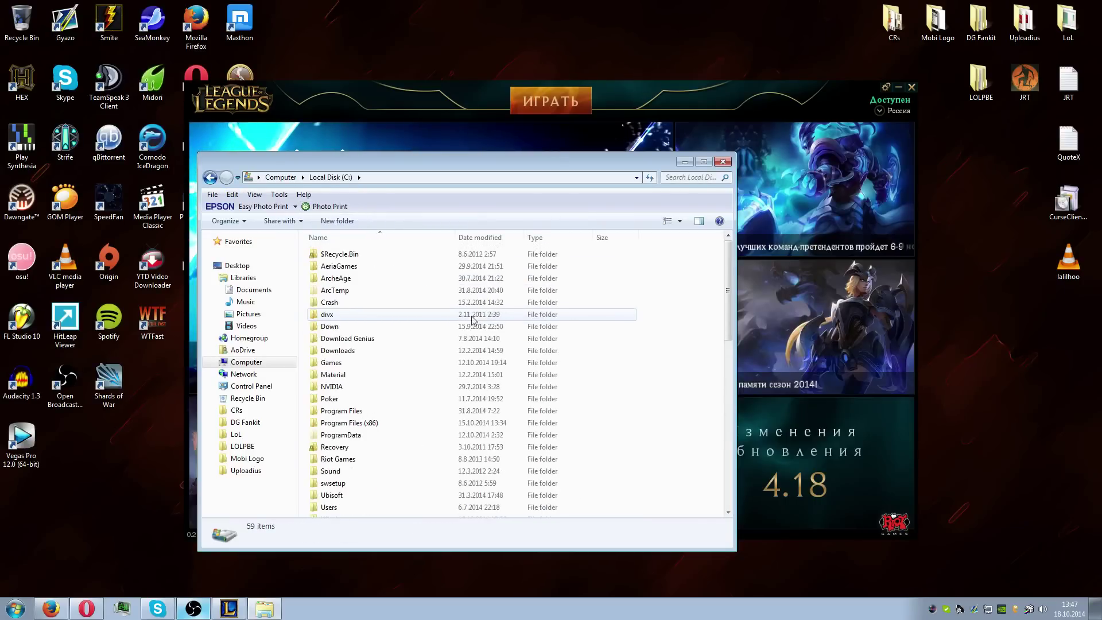
pyautogui.doubleClick(390, 455)
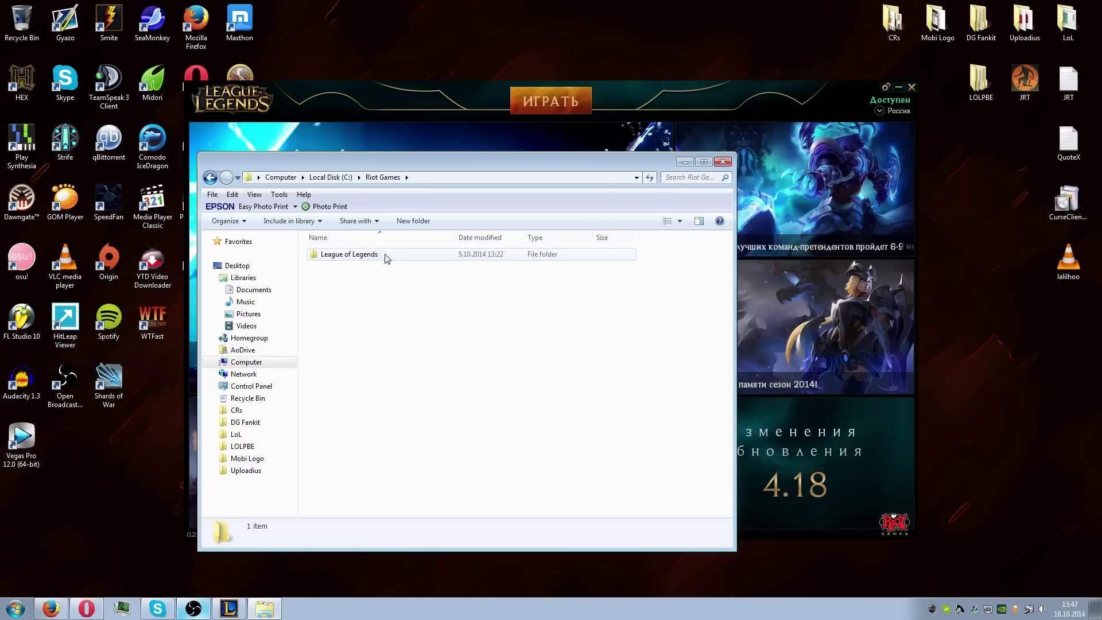
pyautogui.doubleClick(384, 257)
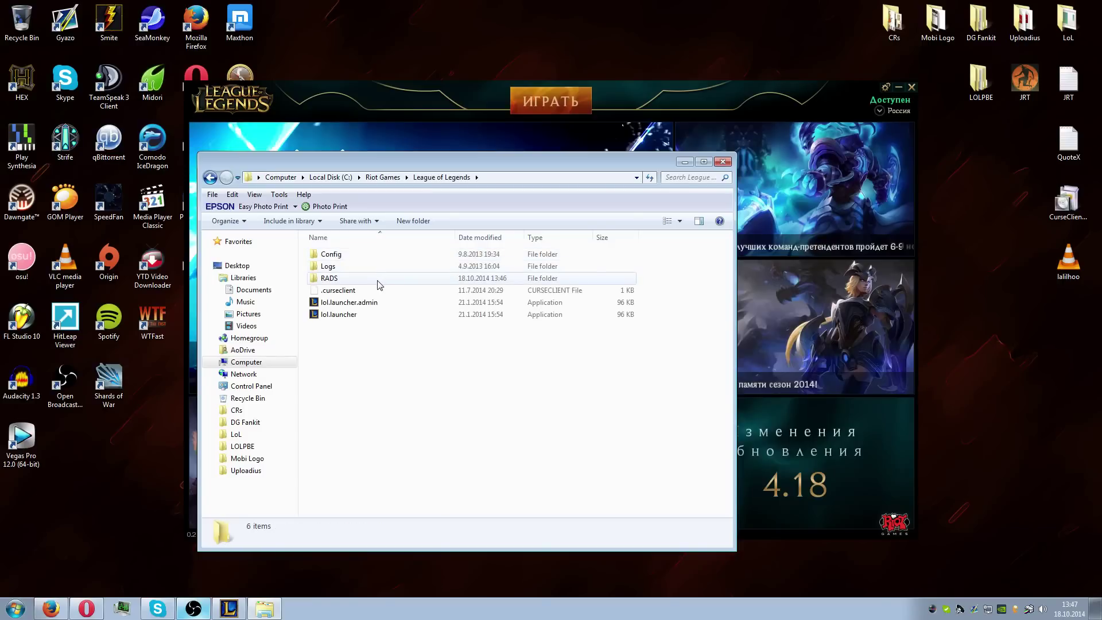
pyautogui.click(866, 100)
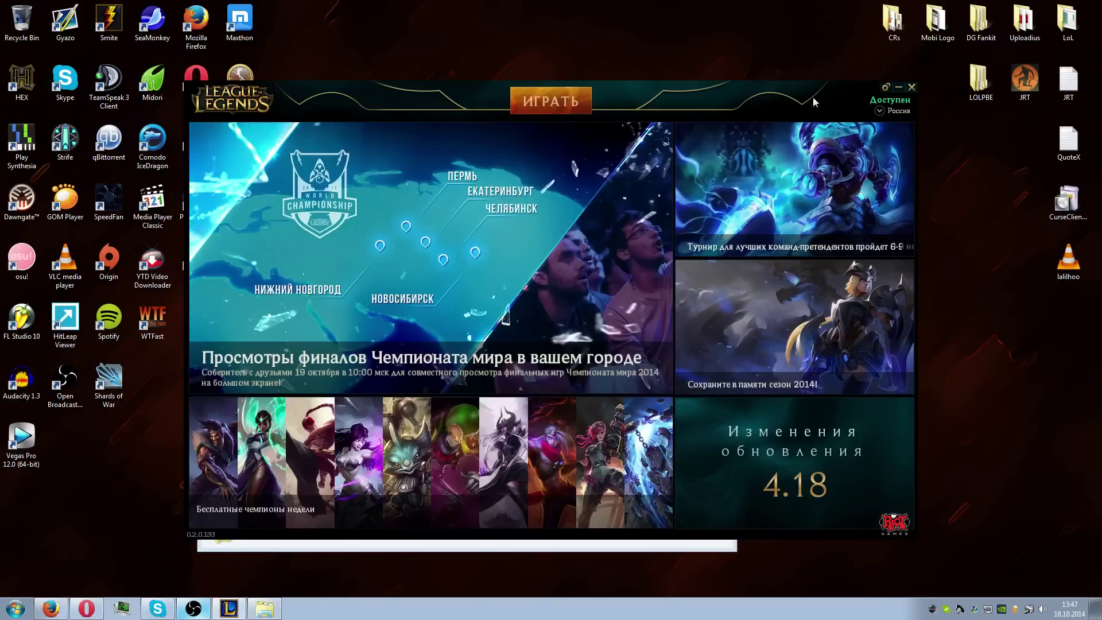
pyautogui.click(911, 87)
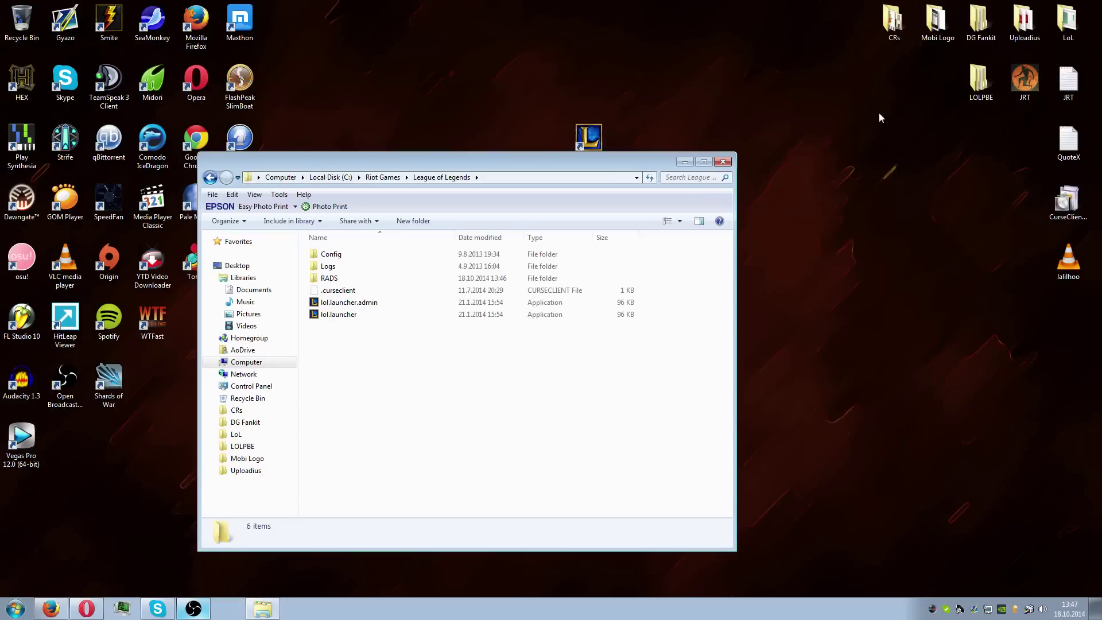
# Open the RADS folder and then its system folder
pyautogui.doubleClick(361, 277)
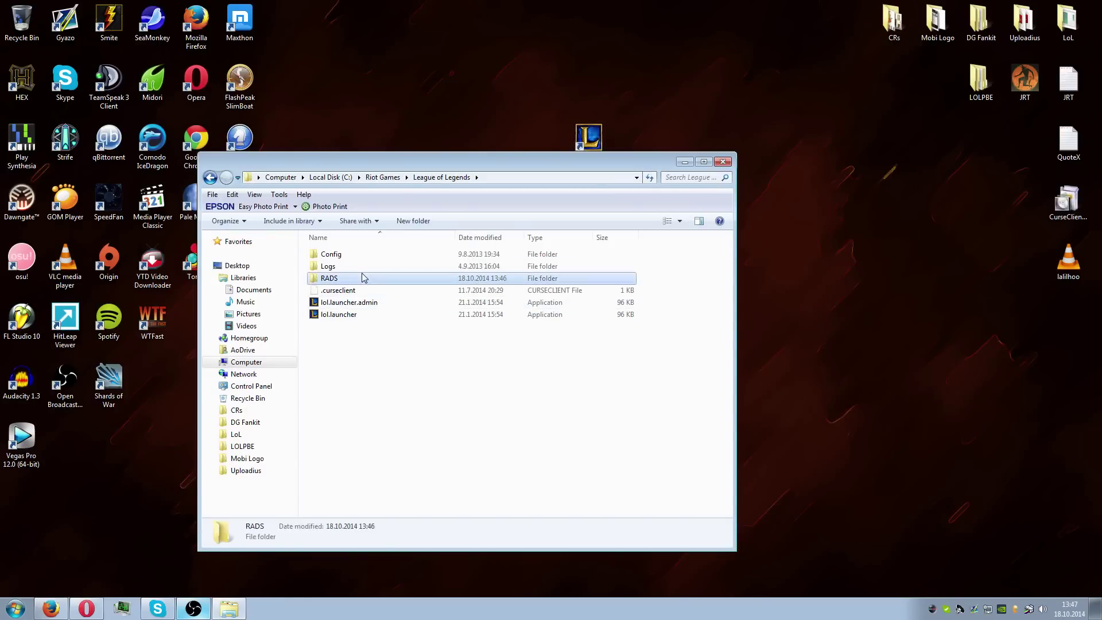
pyautogui.click(365, 291)
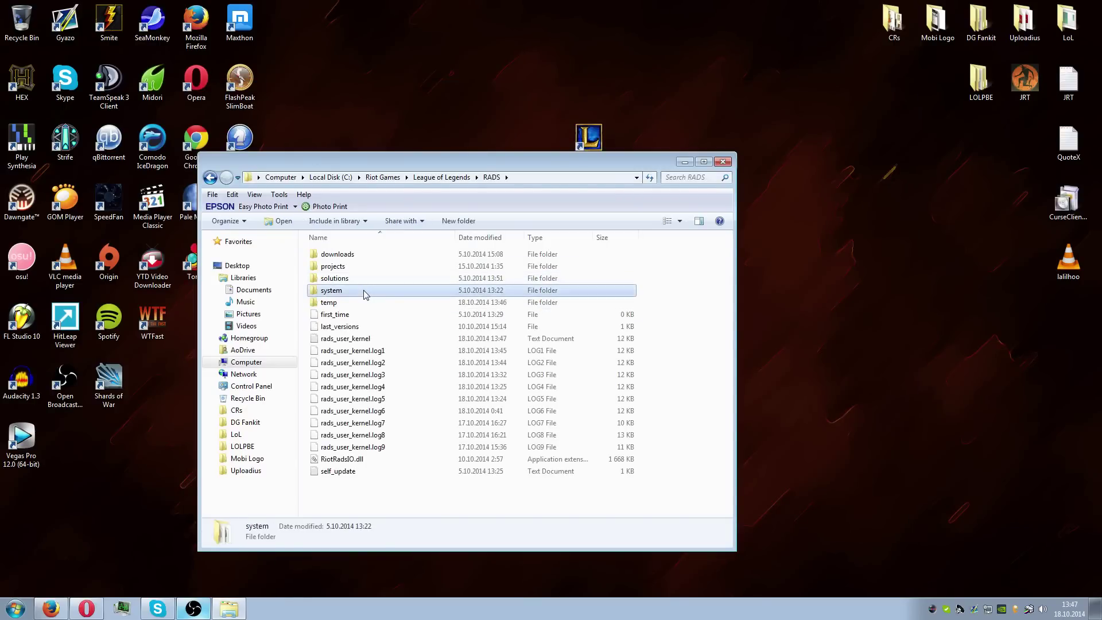
pyautogui.click(365, 293)
pyautogui.doubleClick(364, 294)
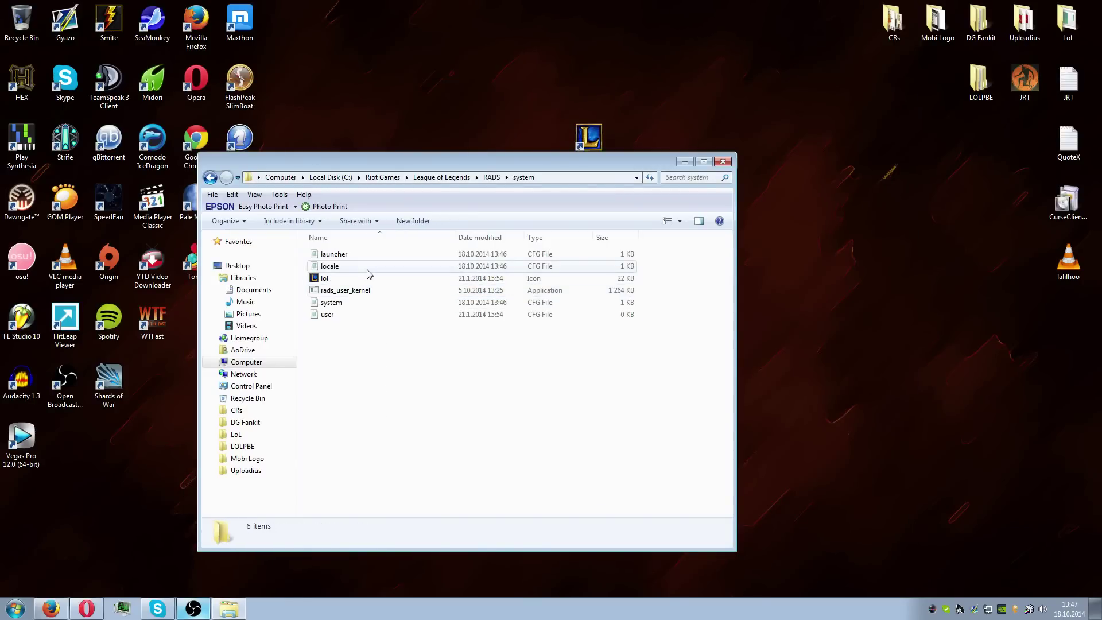
# Open the locale file in Notepad and replace the language code ru with en
pyautogui.doubleClick(369, 272)
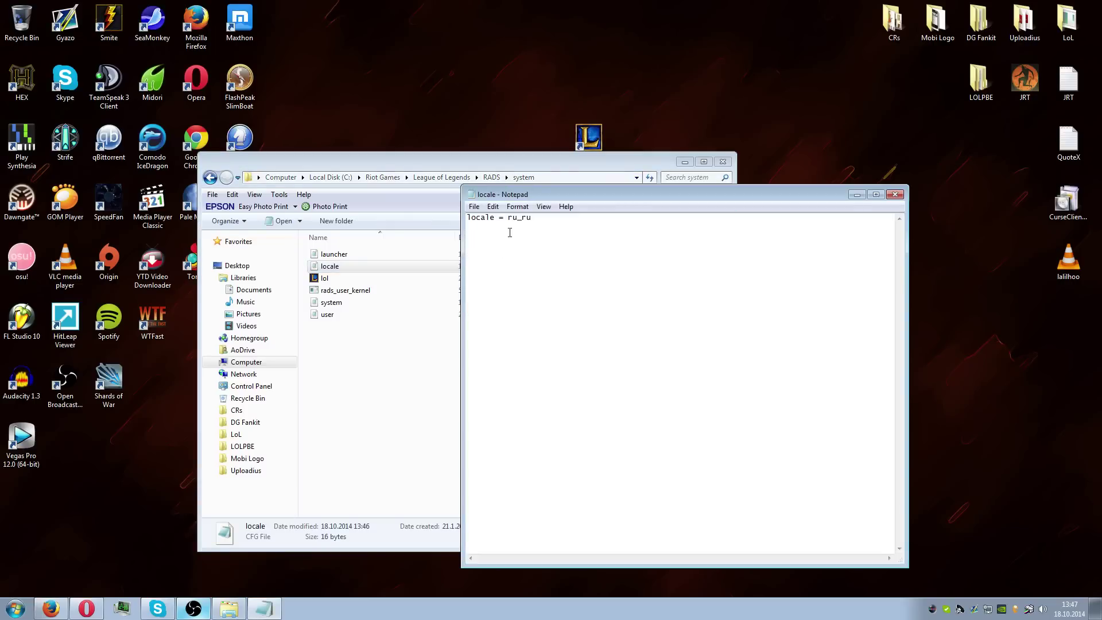
pyautogui.click(505, 218)
pyautogui.moveTo(508, 218); pyautogui.dragTo(537, 219)
pyautogui.click(518, 218)
pyautogui.click(521, 218)
pyautogui.moveTo(508, 218); pyautogui.dragTo(517, 221)
pyautogui.write('en')
# Rework the country code until the line reads locale = en_gb
pyautogui.moveTo(523, 220); pyautogui.dragTo(533, 220)
pyautogui.write('US')
pyautogui.write('GB')
pyautogui.click(549, 238)
pyautogui.moveTo(509, 219); pyautogui.dragTo(533, 219)
pyautogui.write('br_br')
pyautogui.hotkey('ctrl', 'z')
pyautogui.moveTo(518, 218)
pyautogui.mouseDown()
pyautogui.moveTo(508, 220)
pyautogui.moveTo(530, 221)
pyautogui.mouseUp()
pyautogui.write('en_gb')
# Save the locale file and close Notepad
pyautogui.click(474, 207)
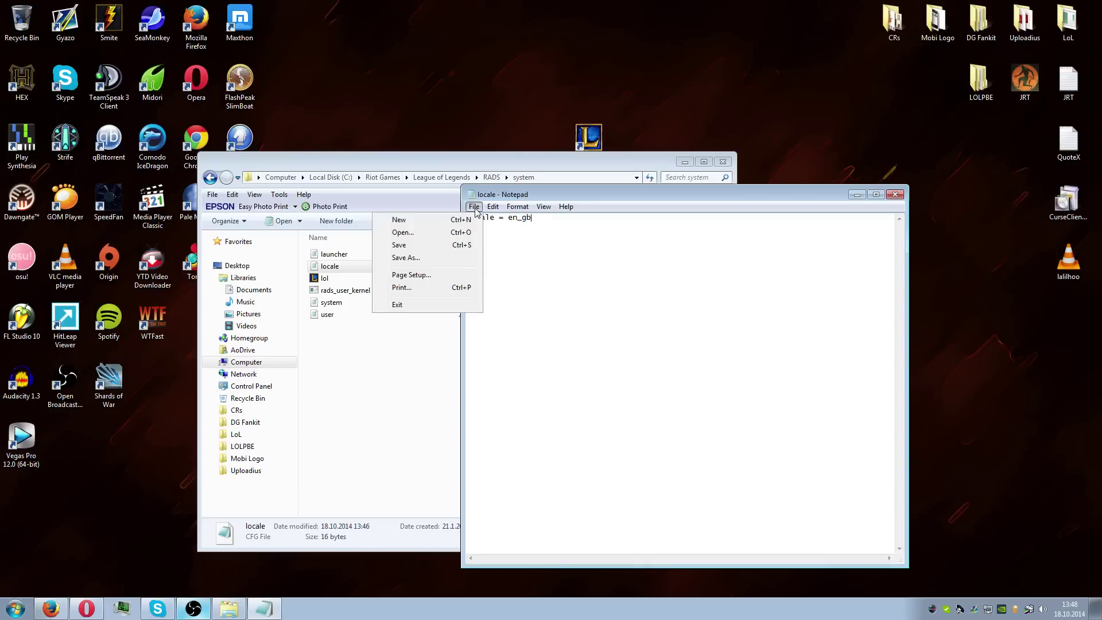
pyautogui.click(436, 245)
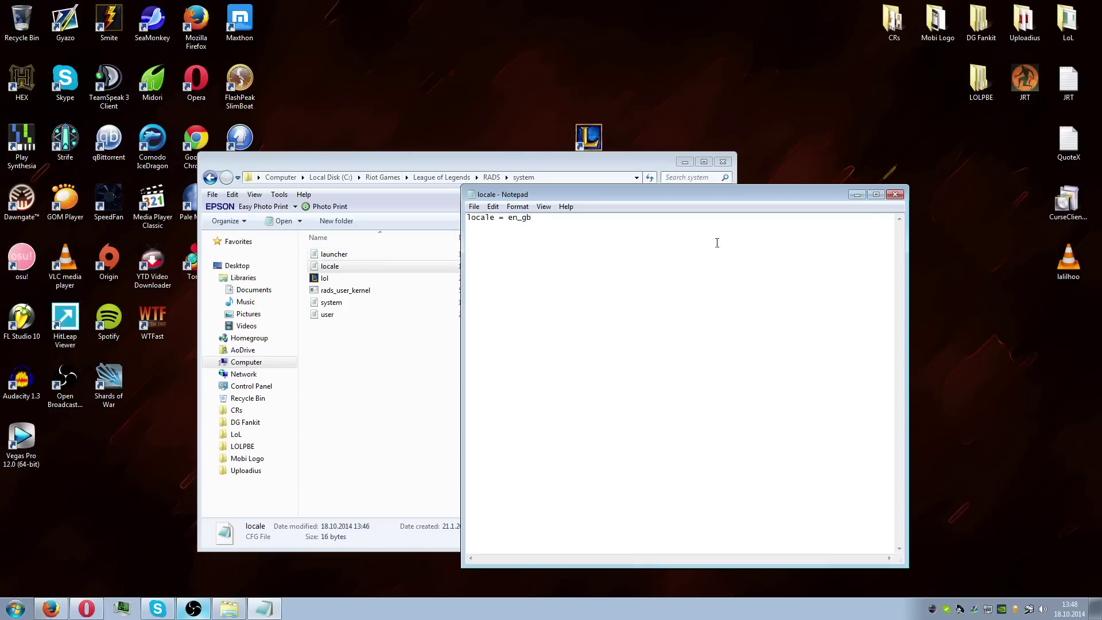
pyautogui.click(894, 196)
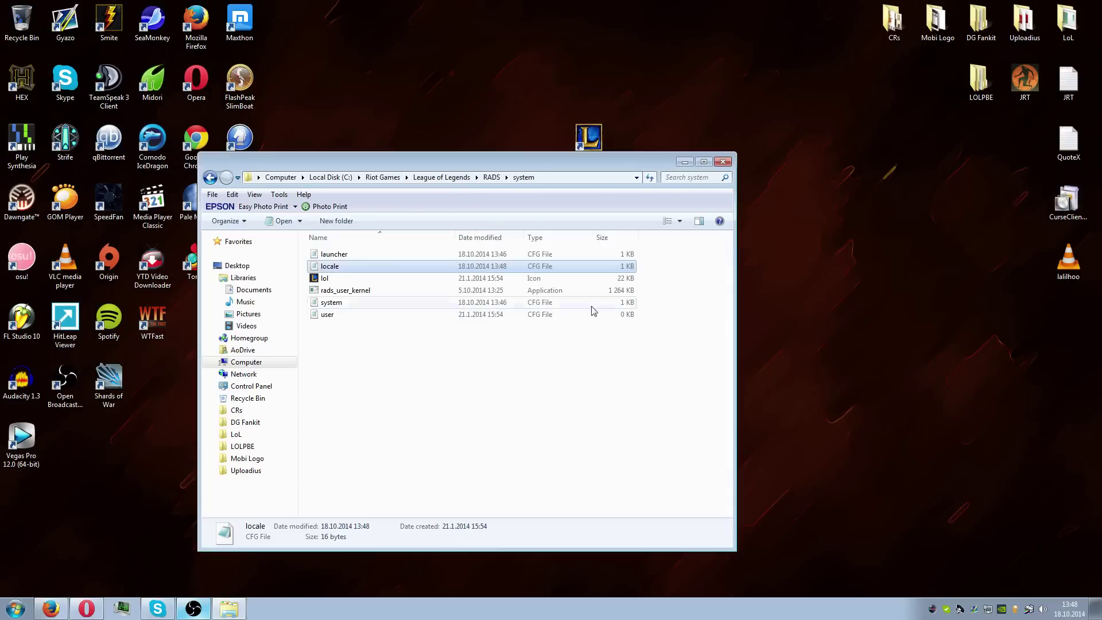
# Start the launcher from the desktop shortcut and launch the game client
pyautogui.click(590, 142)
pyautogui.doubleClick(591, 141)
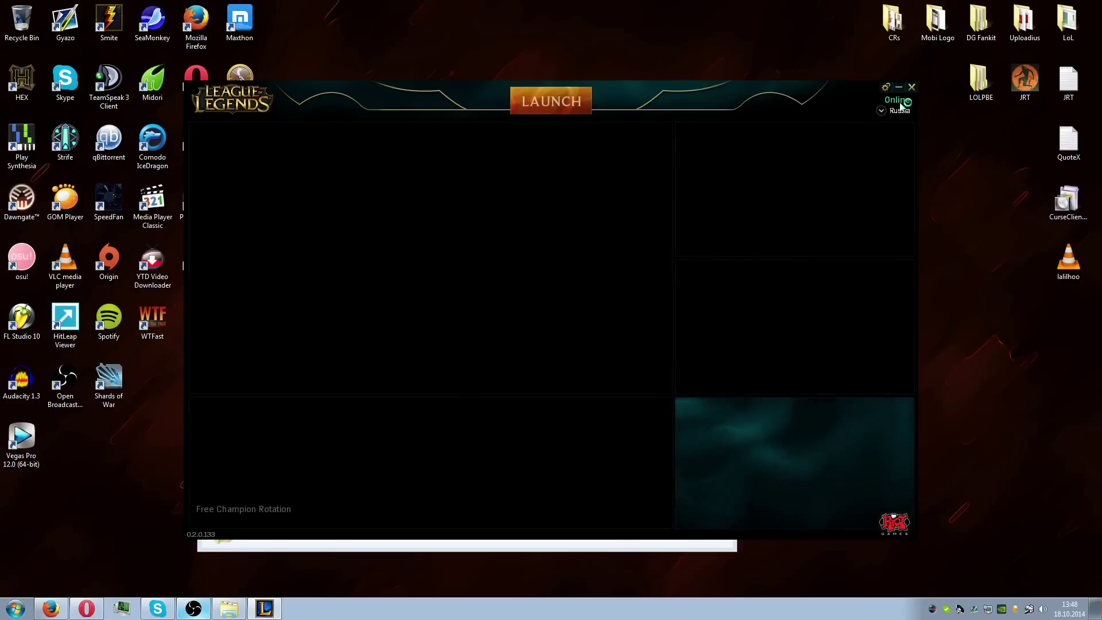
pyautogui.click(568, 110)
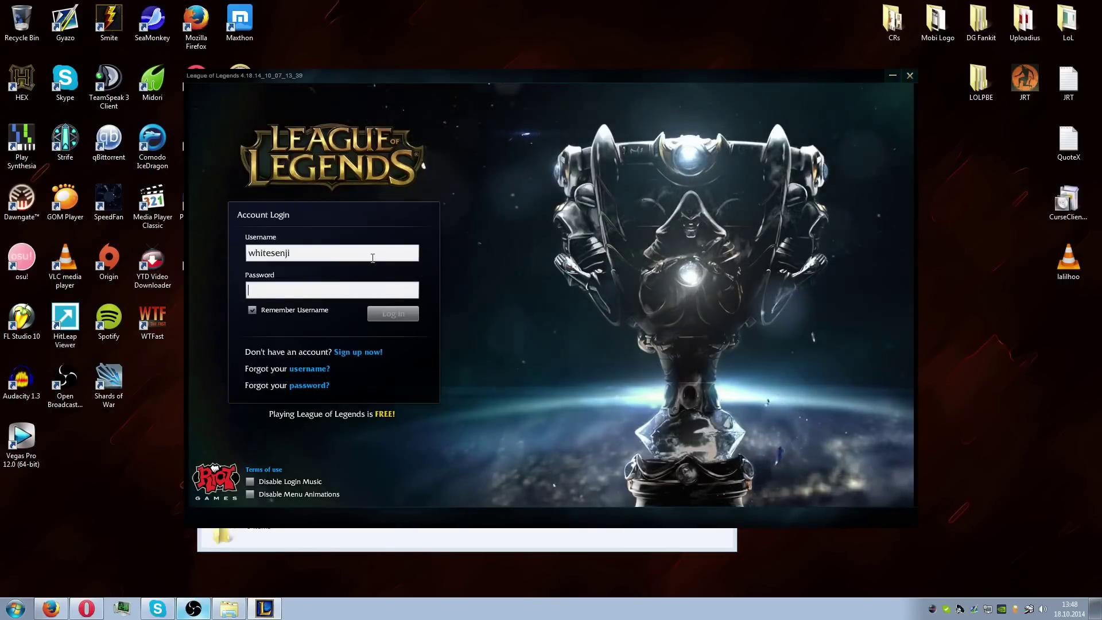
# Sign in with the account username and password
pyautogui.write('po')
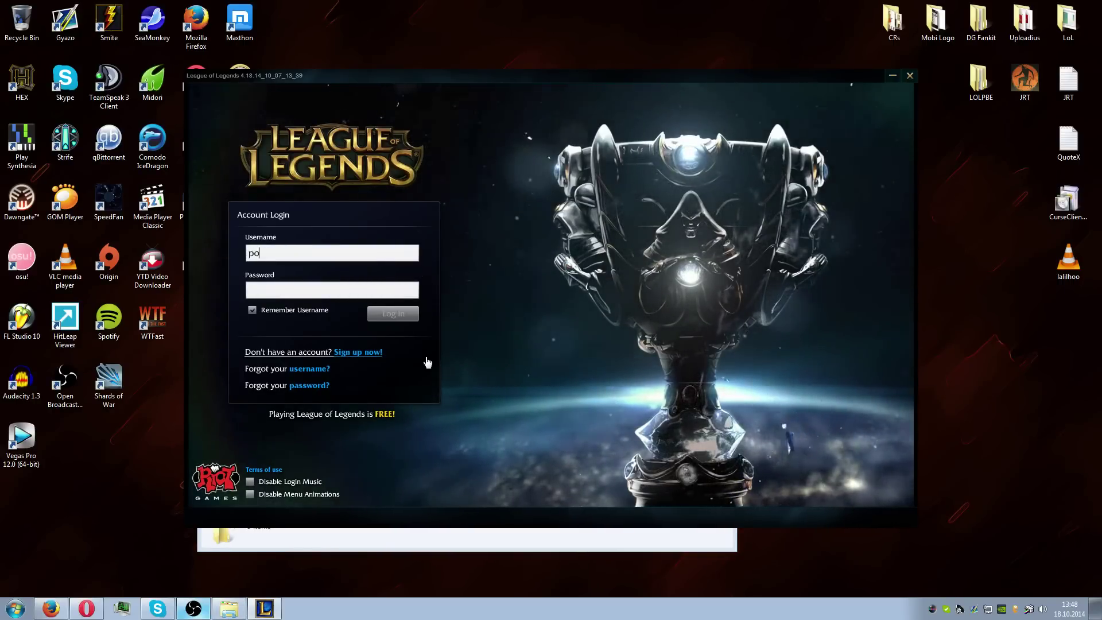
pyautogui.write('olit')
pyautogui.press('Tab')
pyautogui.write('***********')
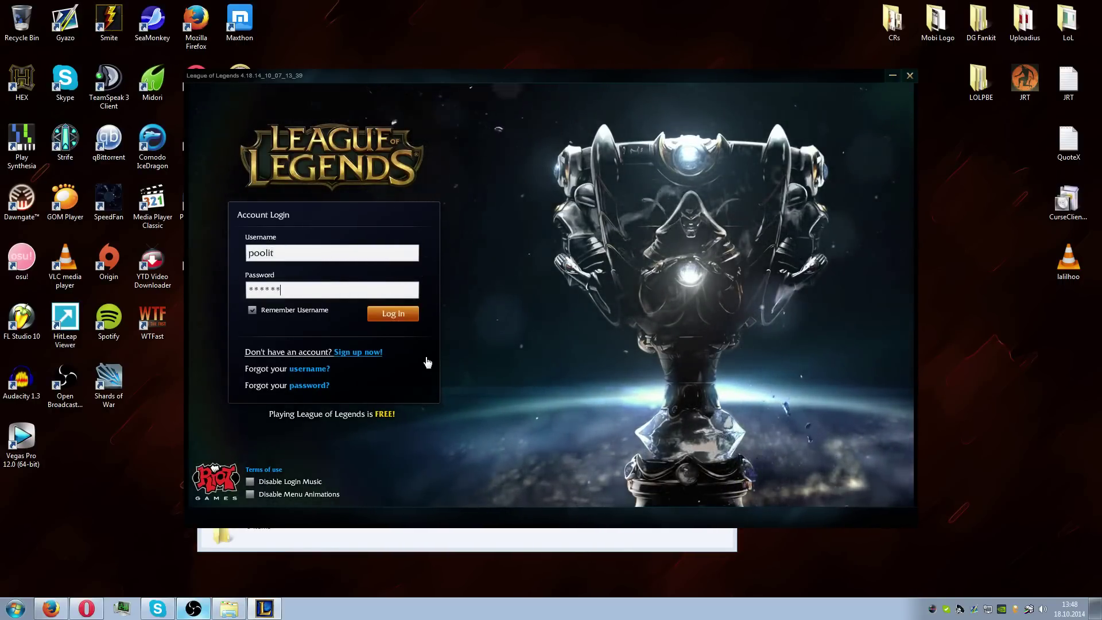
pyautogui.press('Return')
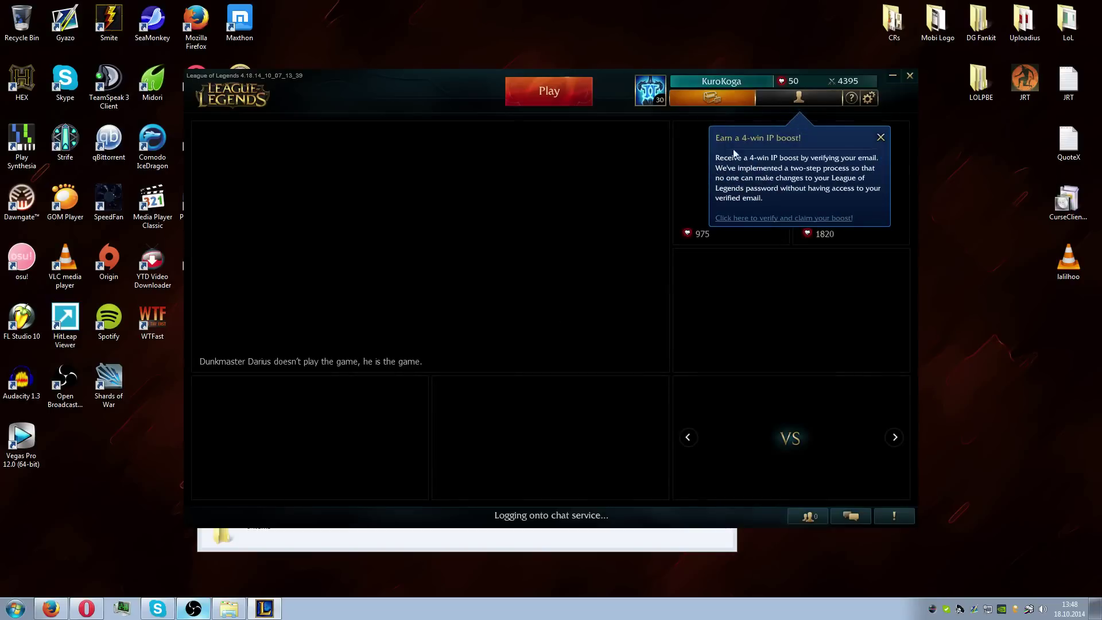
# Dismiss the IP boost popup, open the profile's Champions tab and scroll the Aatrox-to-Zyra grid
pyautogui.click(879, 137)
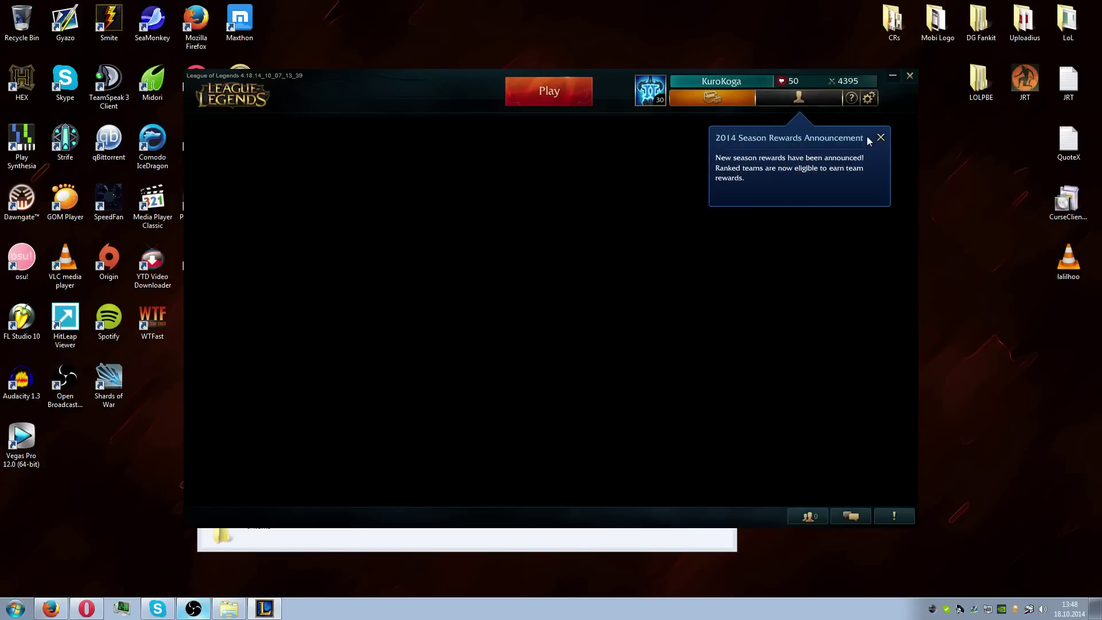
pyautogui.click(798, 97)
pyautogui.click(436, 177)
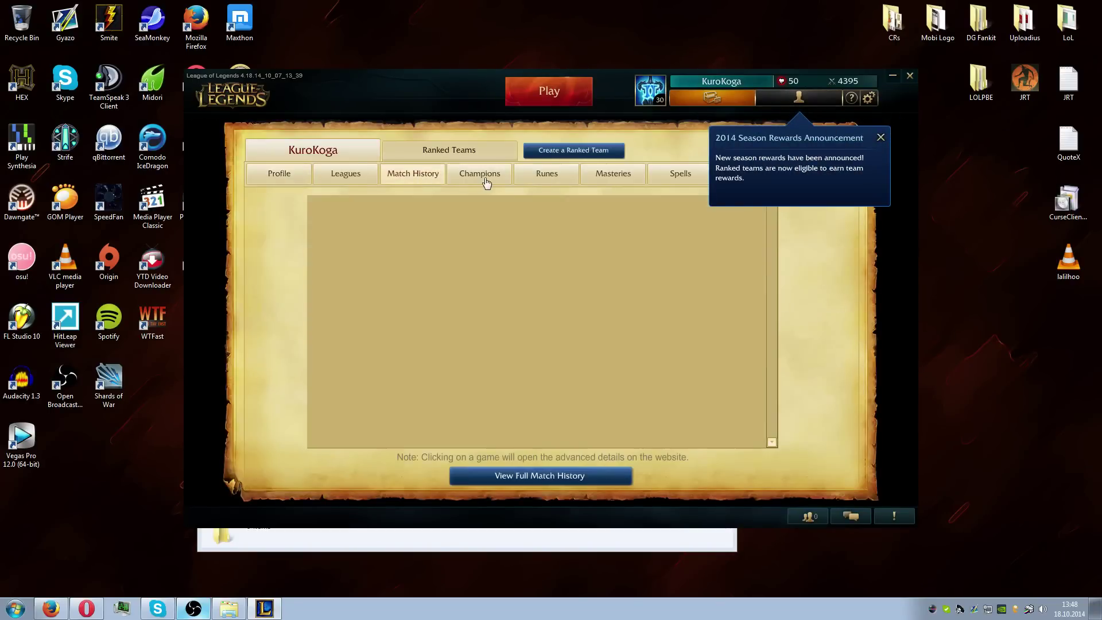
pyautogui.click(485, 179)
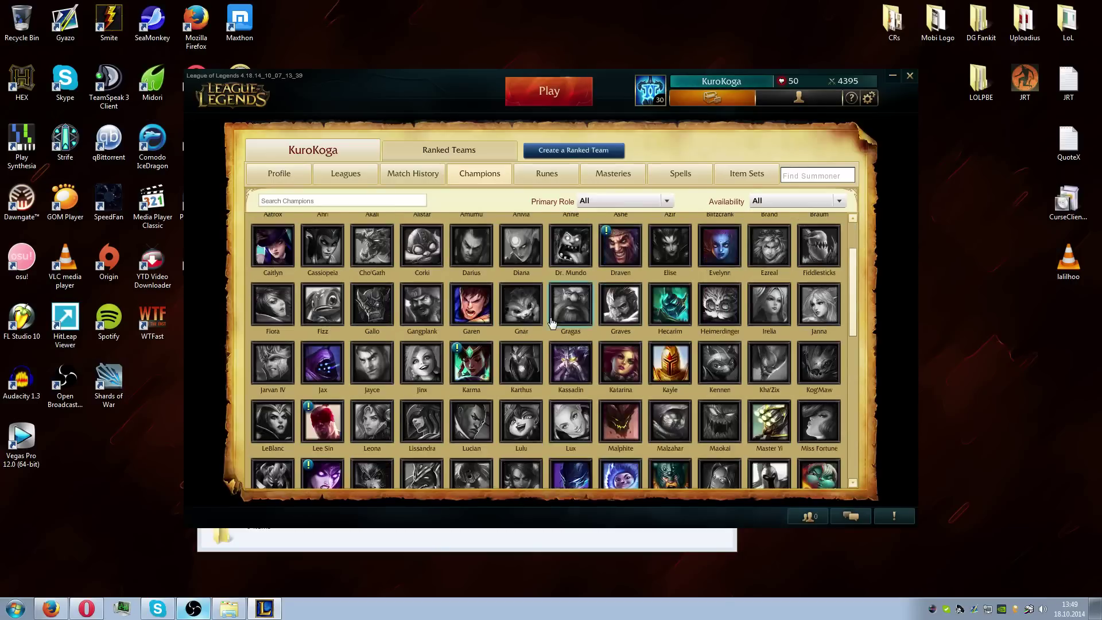
pyautogui.scroll(-6, 551, 324)
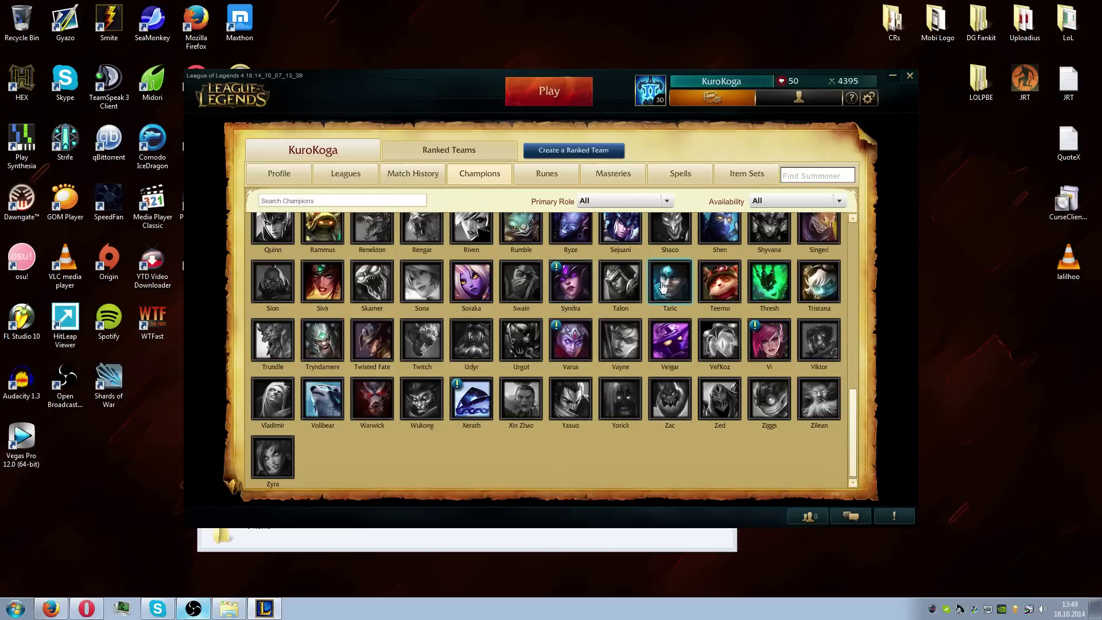
pyautogui.scroll(7, 648, 302)
pyautogui.scroll(1, 647, 304)
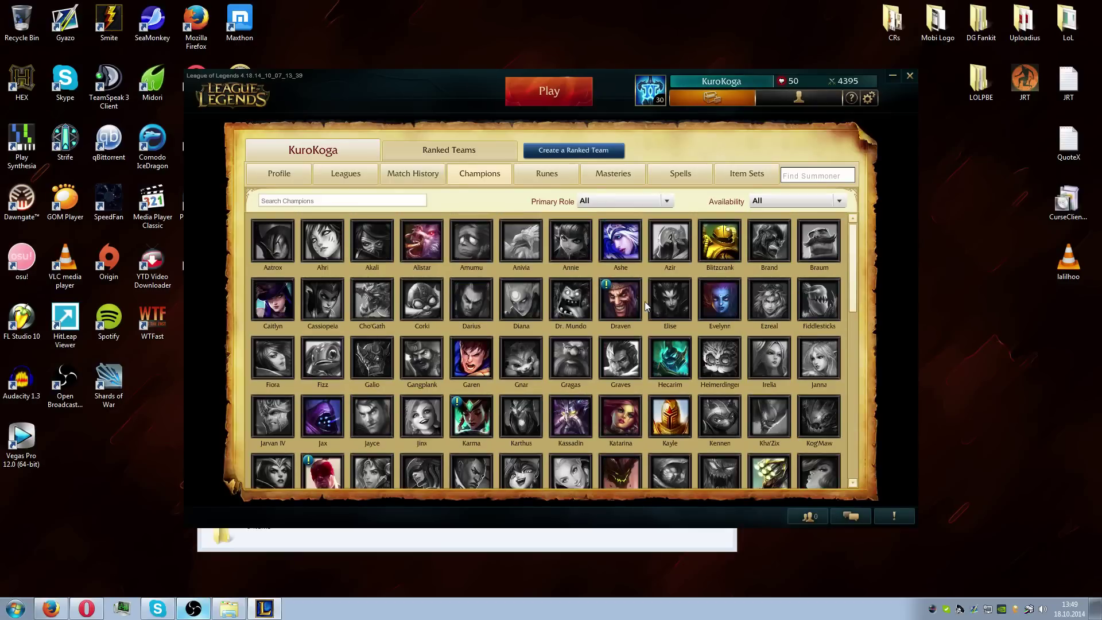
# Close the client, confirm logging out, and relaunch League of Legends
pyautogui.click(909, 75)
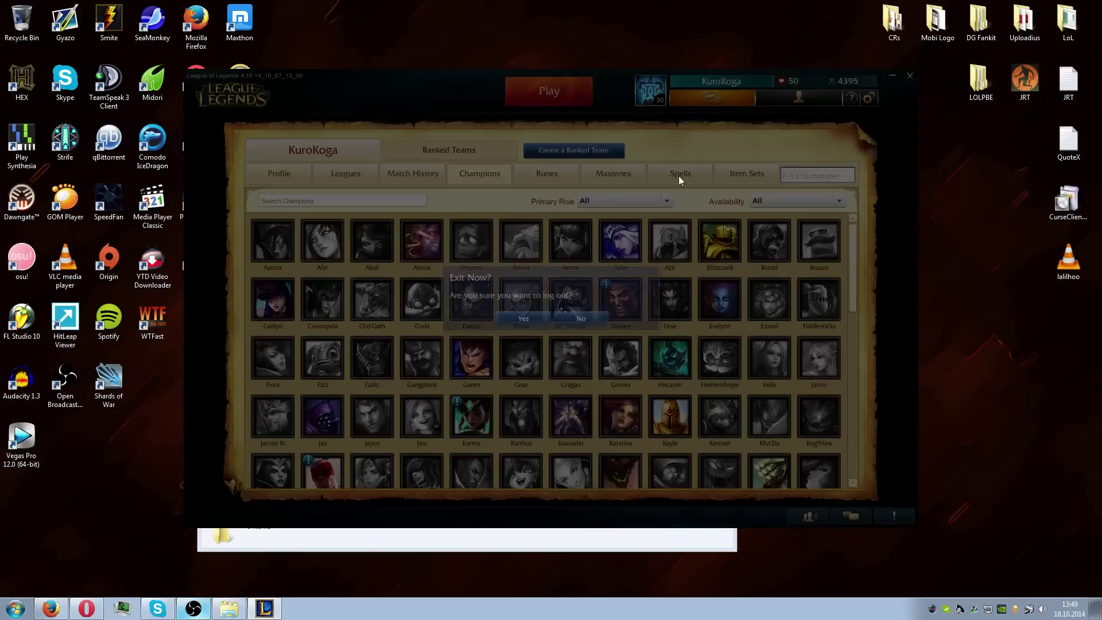
pyautogui.click(520, 318)
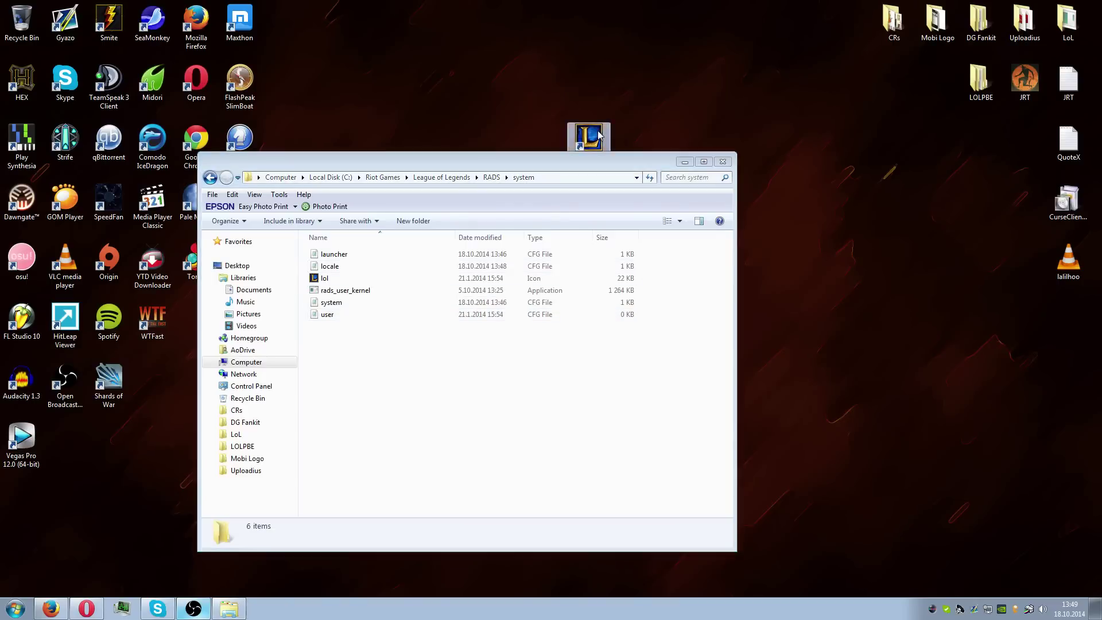
pyautogui.doubleClick(597, 137)
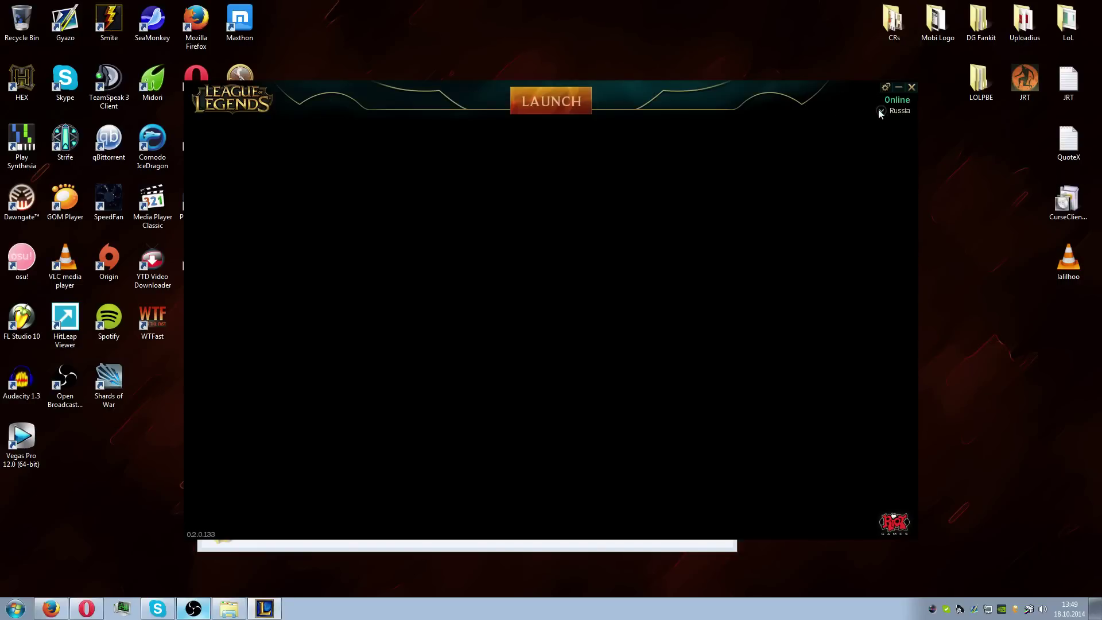
# Switch the region to EU Nordic & East and save
pyautogui.click(878, 109)
pyautogui.click(594, 303)
pyautogui.click(547, 291)
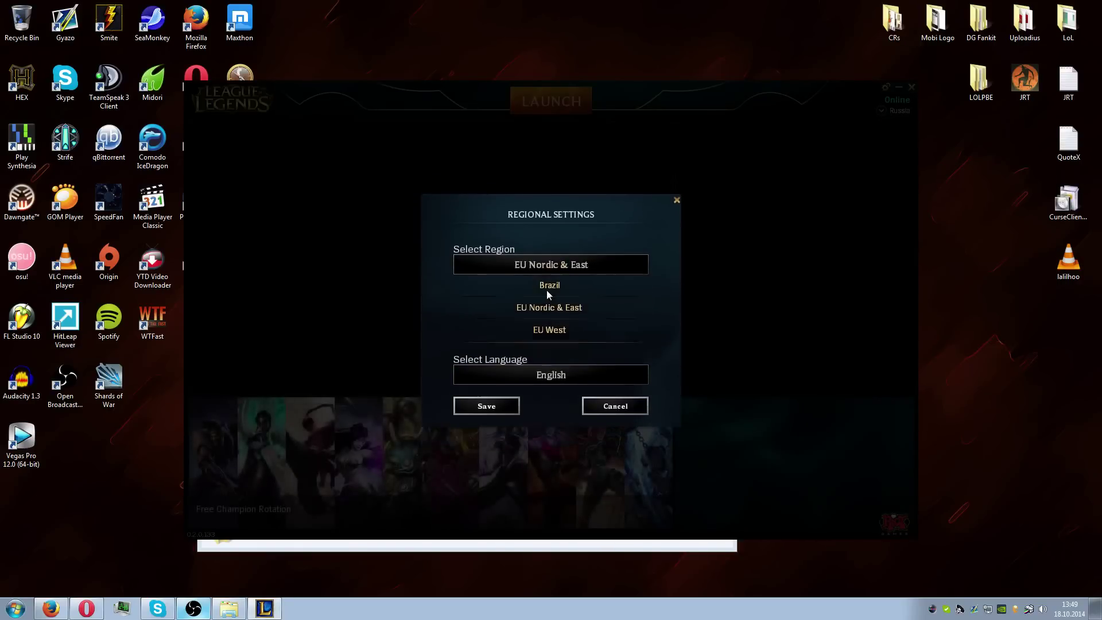
pyautogui.click(499, 372)
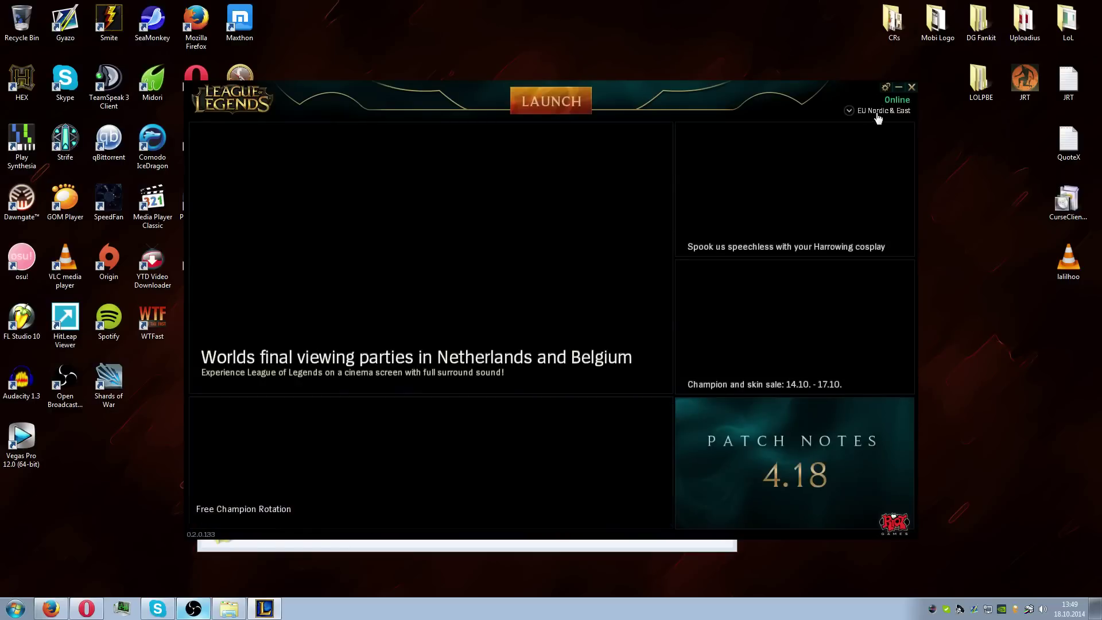
# Switch the region back to Russia and save
pyautogui.click(880, 110)
pyautogui.click(586, 300)
pyautogui.scroll(-3, 560, 311)
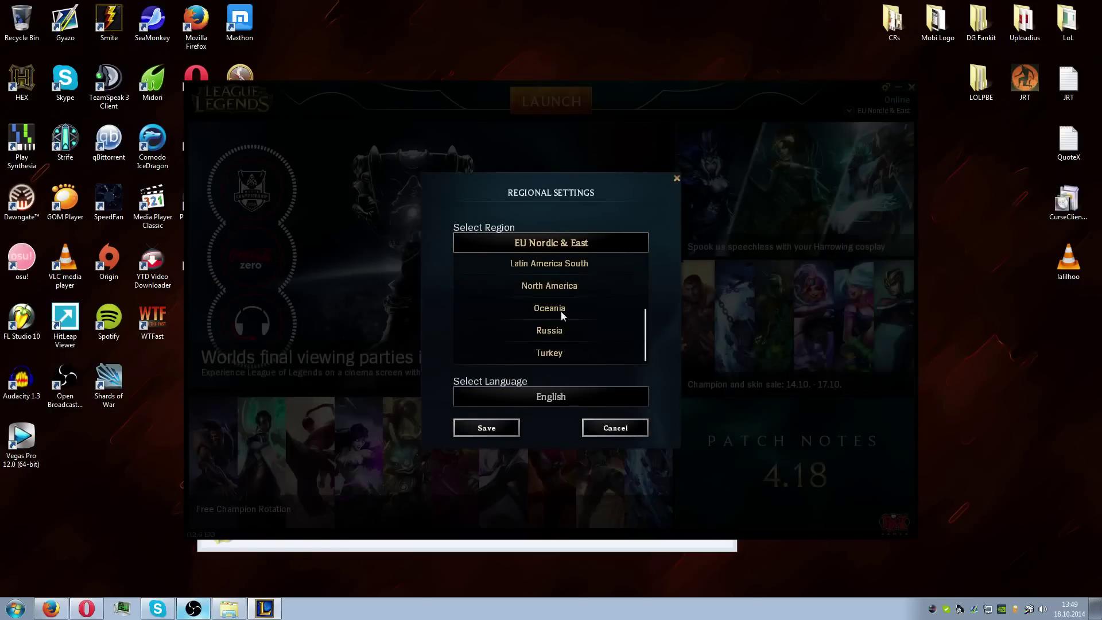
pyautogui.click(554, 335)
pyautogui.click(487, 373)
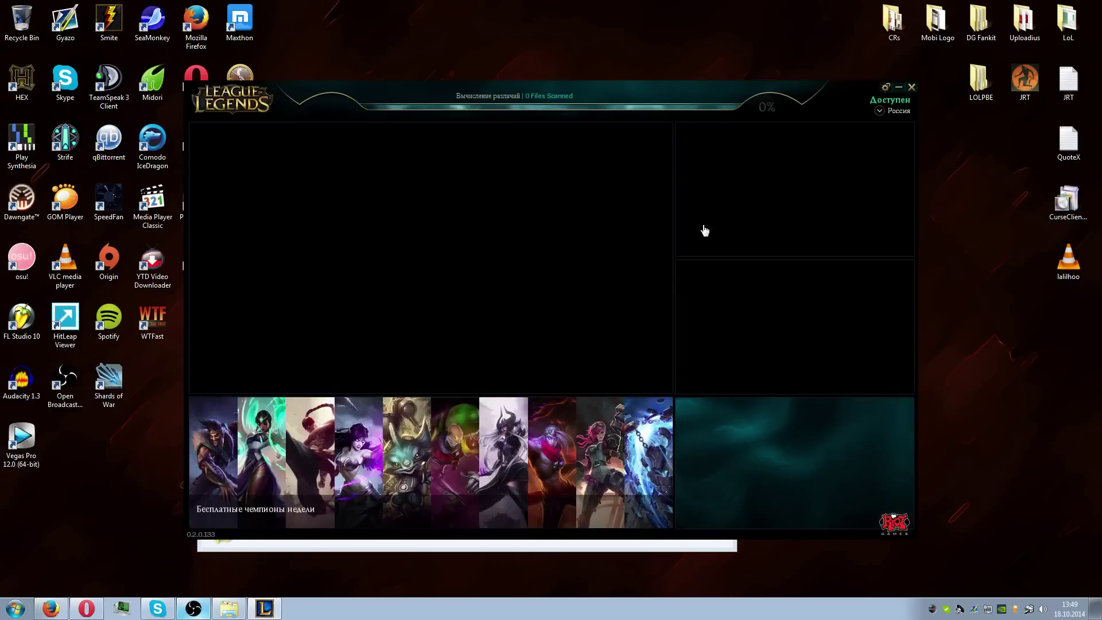